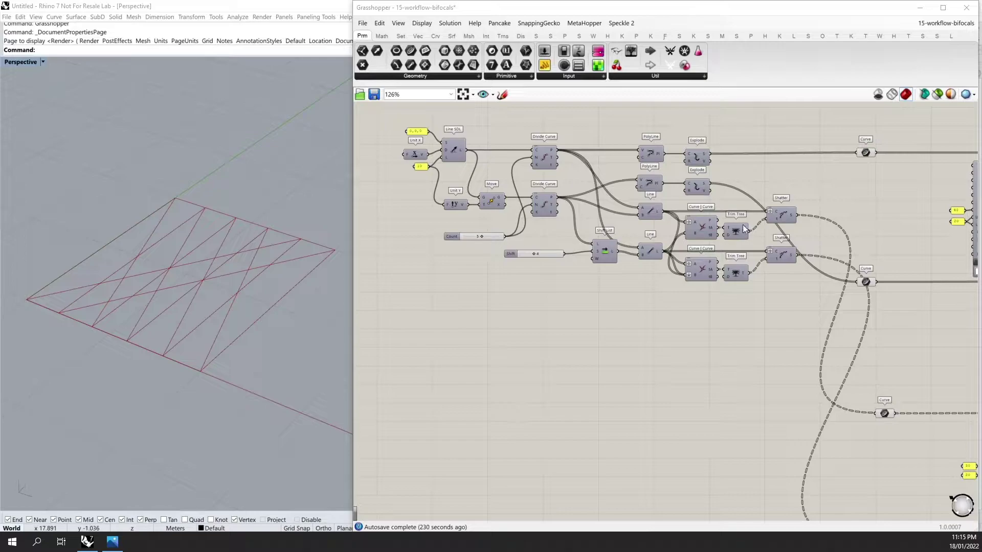
Select each Curve parameter in turn to preview its grid lines in Rhino, then clear the selection.
left_click_drag(899, 313, 840, 131)
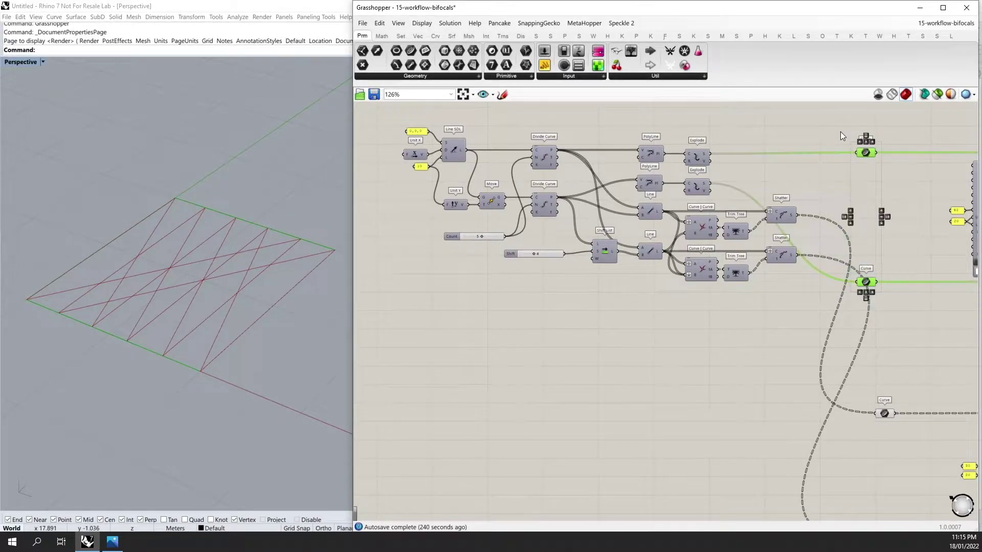
left_click(884, 418)
left_click(883, 413)
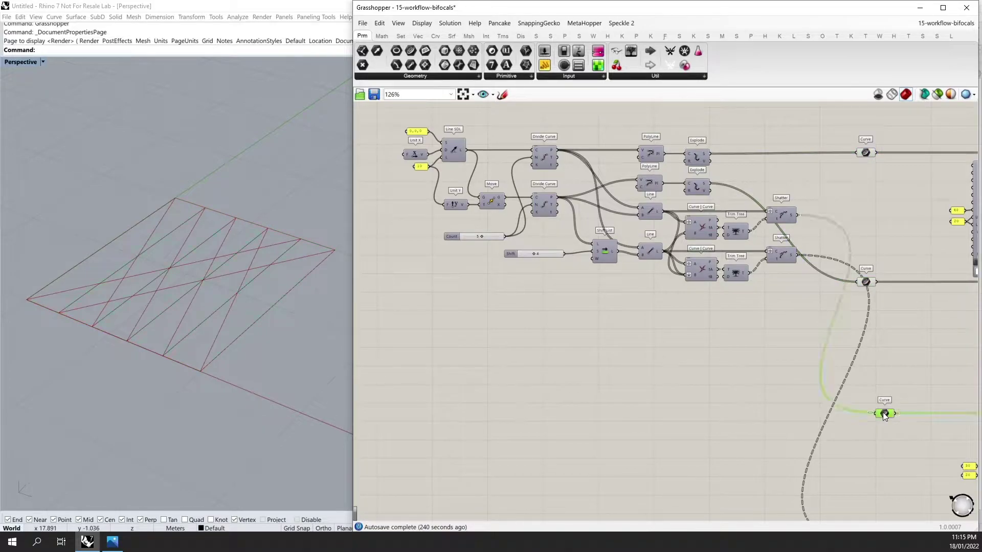
mouse_move(884, 413)
right_click_drag(884, 414, 874, 304)
left_click_drag(894, 424, 851, 462)
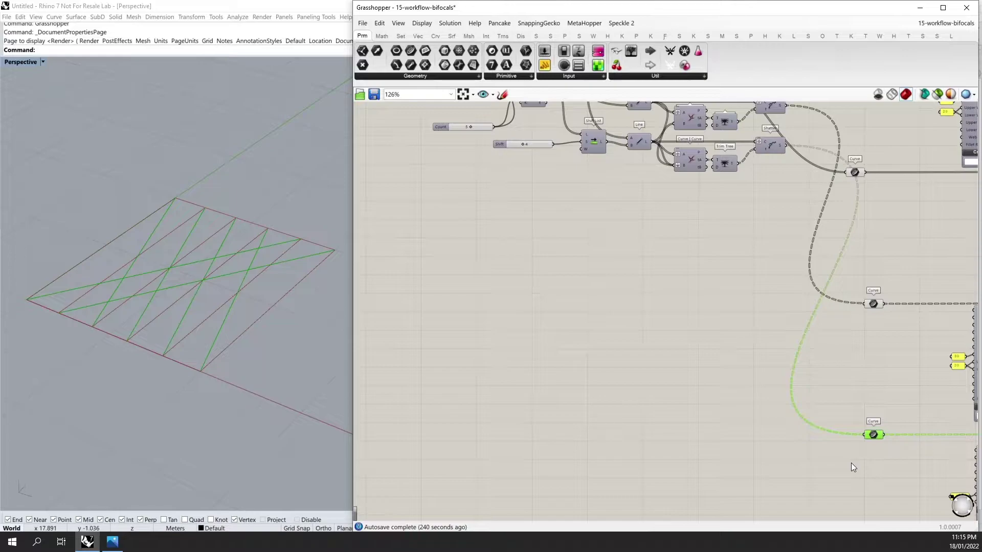
left_click(851, 462)
right_click_drag(870, 462, 871, 477)
right_click_drag(878, 280, 881, 379)
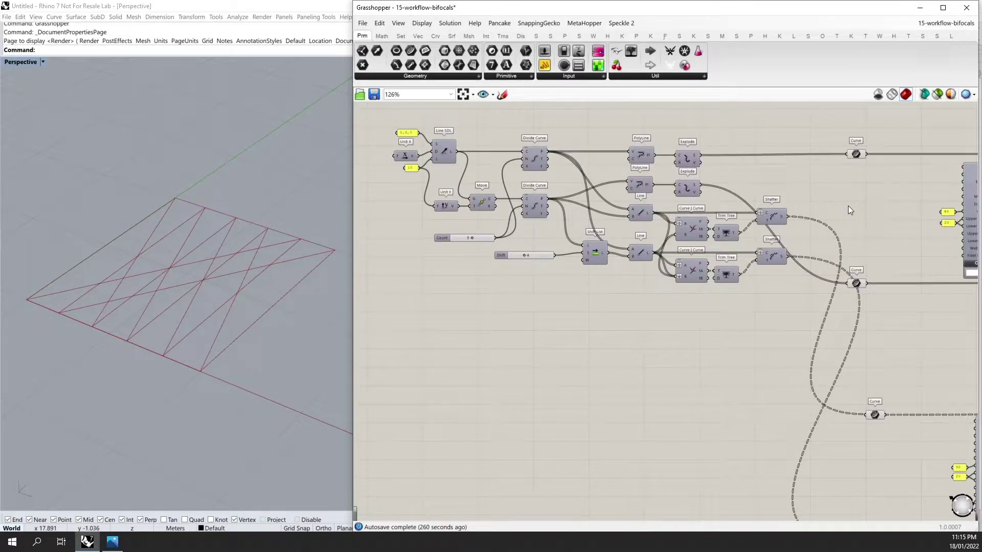
Zoom through the three Cross Section and Line to Beam groups, down to the O-Section.
right_click_drag(885, 207, 582, 203)
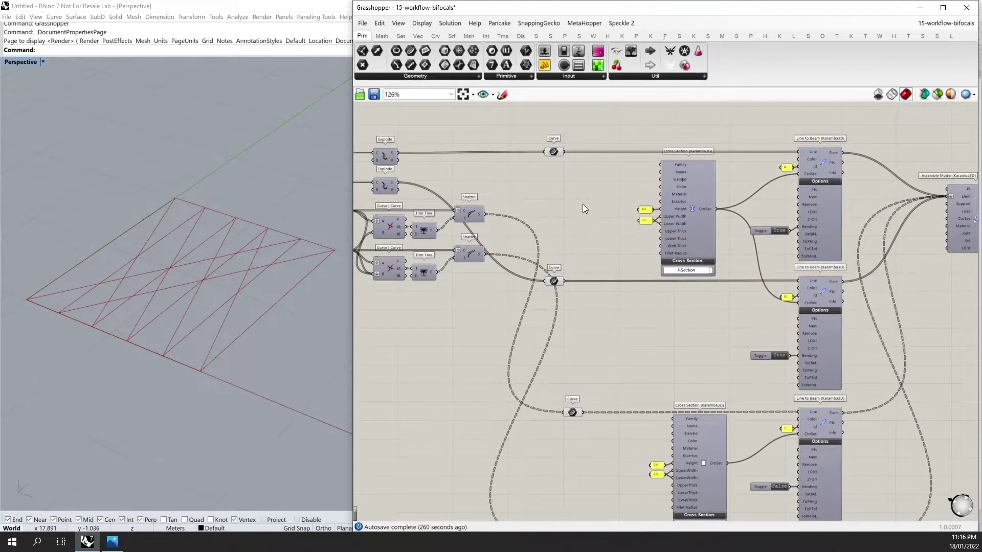
scroll(779, 172, "up", 2)
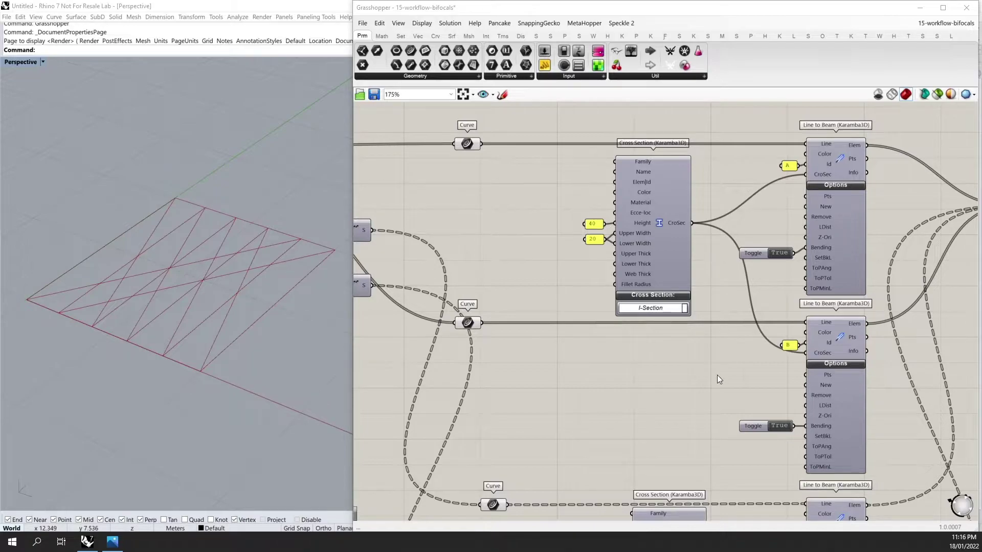
right_click_drag(717, 379, 706, 166)
right_click_drag(708, 432, 696, 325)
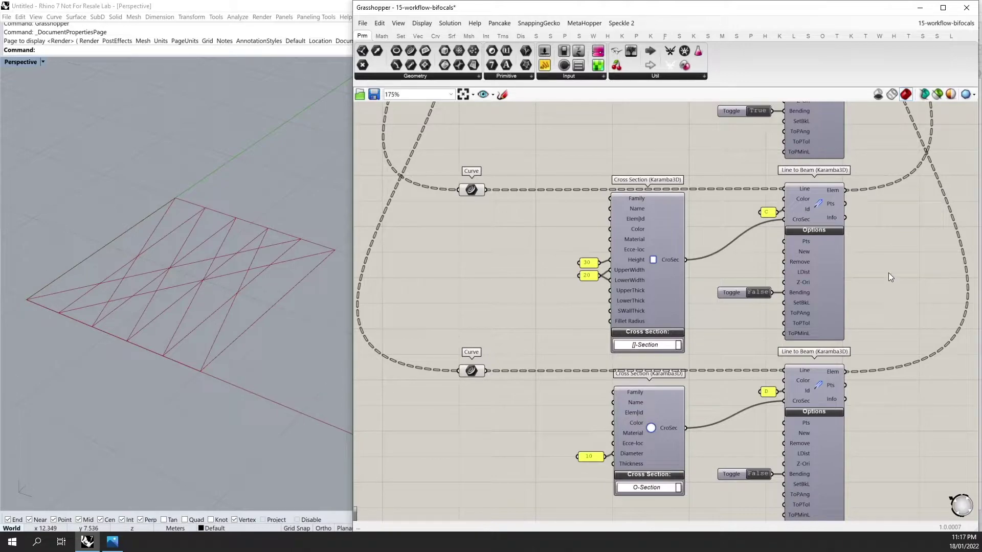
Window-select the Model View and Beam View nodes beside Assemble Model.
right_click_drag(888, 277, 718, 313)
scroll(830, 277, "down", 1)
left_click_drag(899, 298, 801, 180)
Use the view nodes' radial menu, then tick Element Ids under Model View's Tags.
middle_click(830, 237)
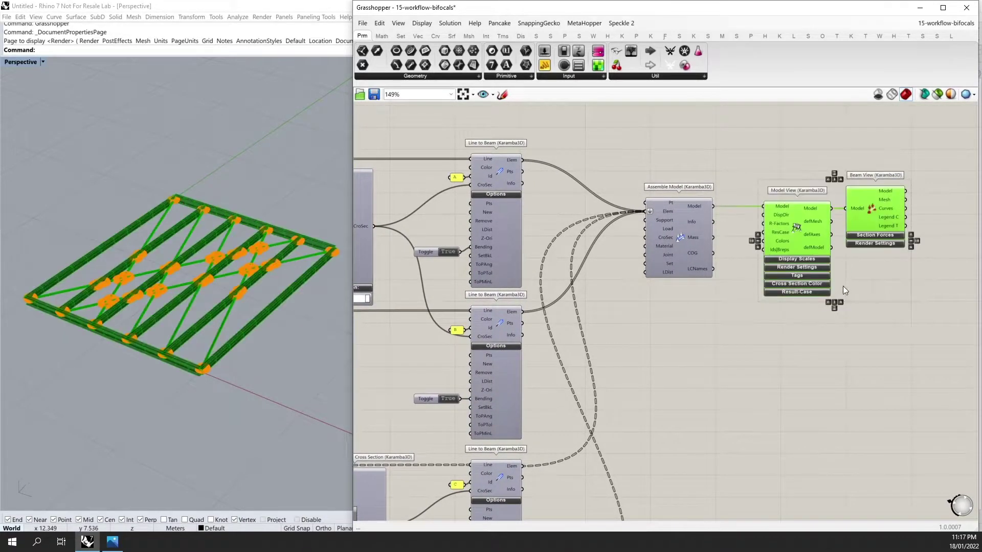
left_click(839, 343)
left_click(818, 277)
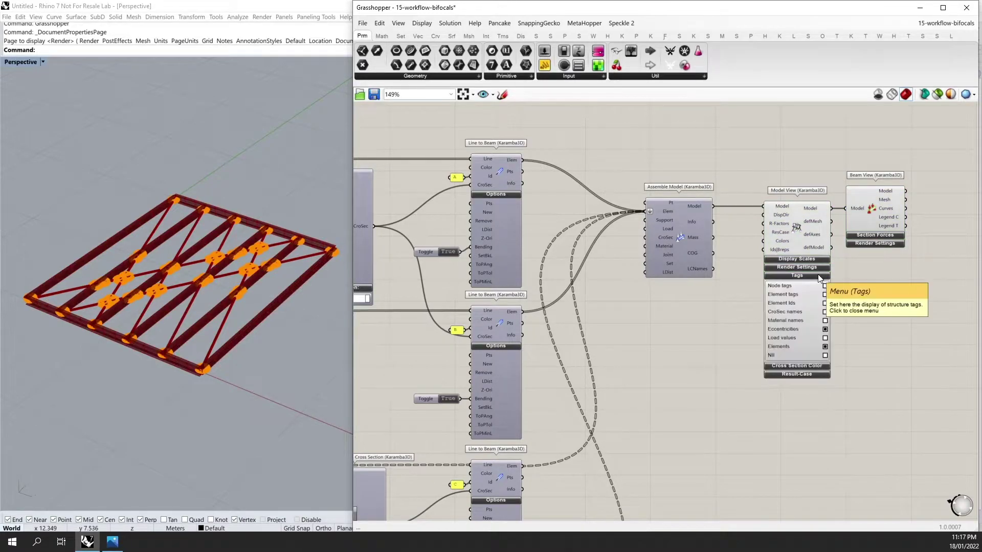
left_click(825, 303)
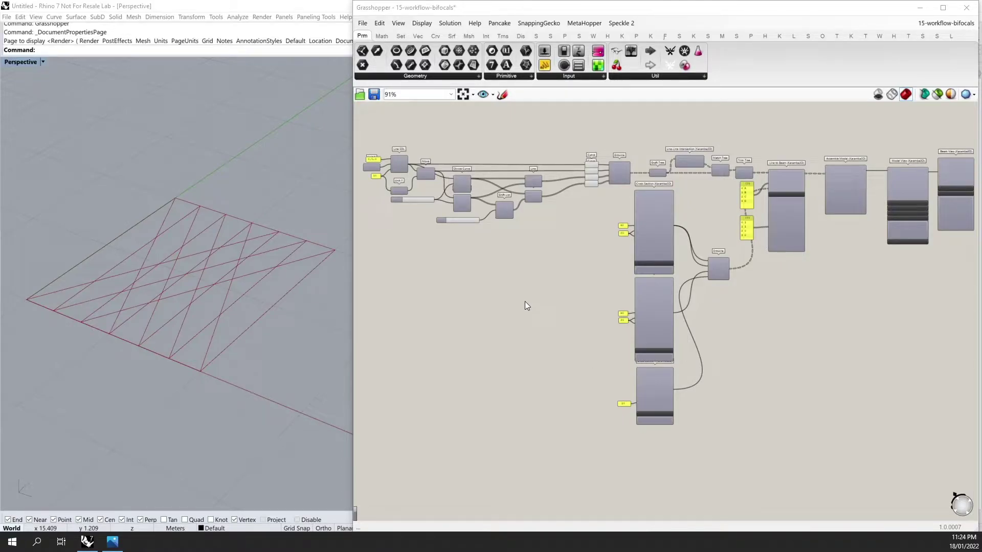
Highlight the lines of each of the four Curve parameters feeding Entwine, then clear the selection.
scroll(442, 169, "up", 4)
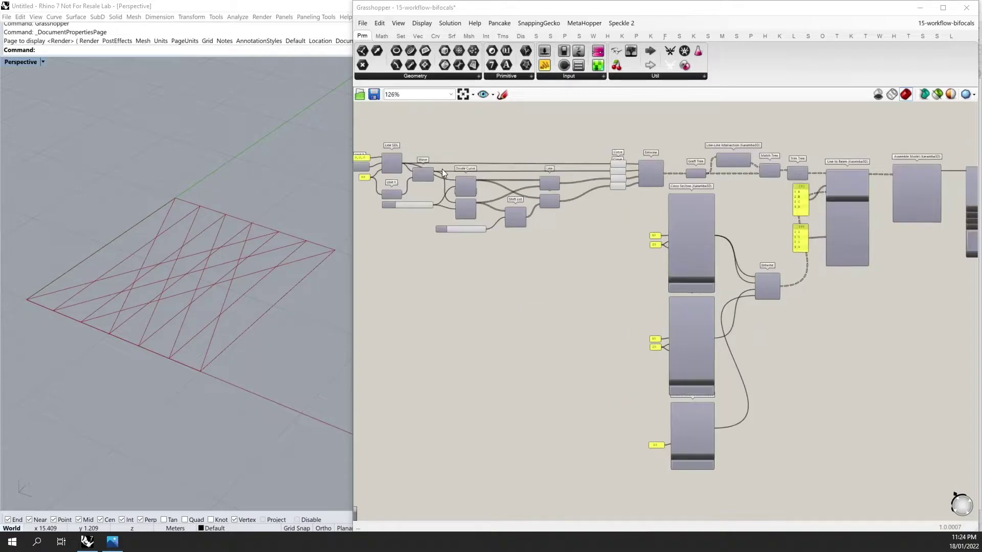
right_click_drag(456, 174, 556, 186)
right_click_drag(677, 194, 536, 200)
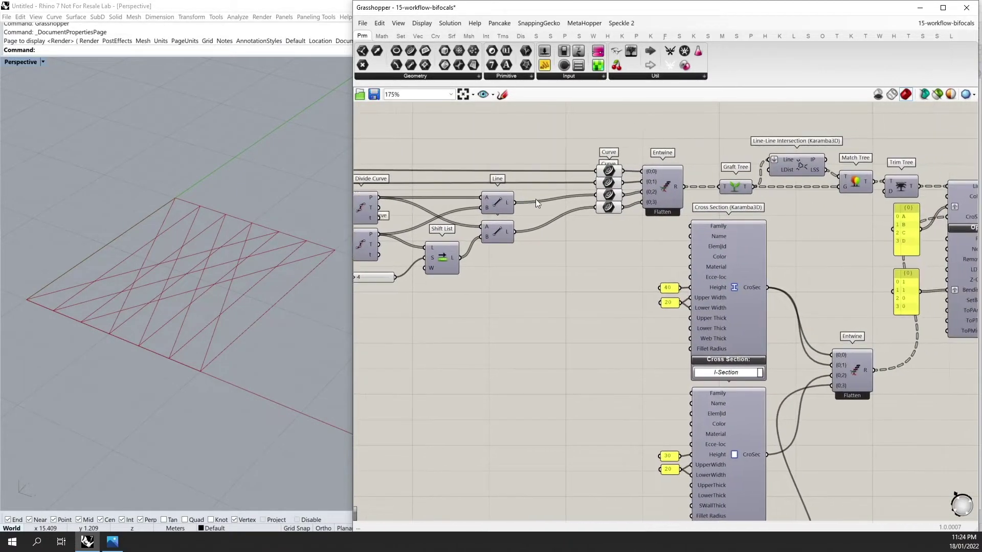
left_click(611, 172)
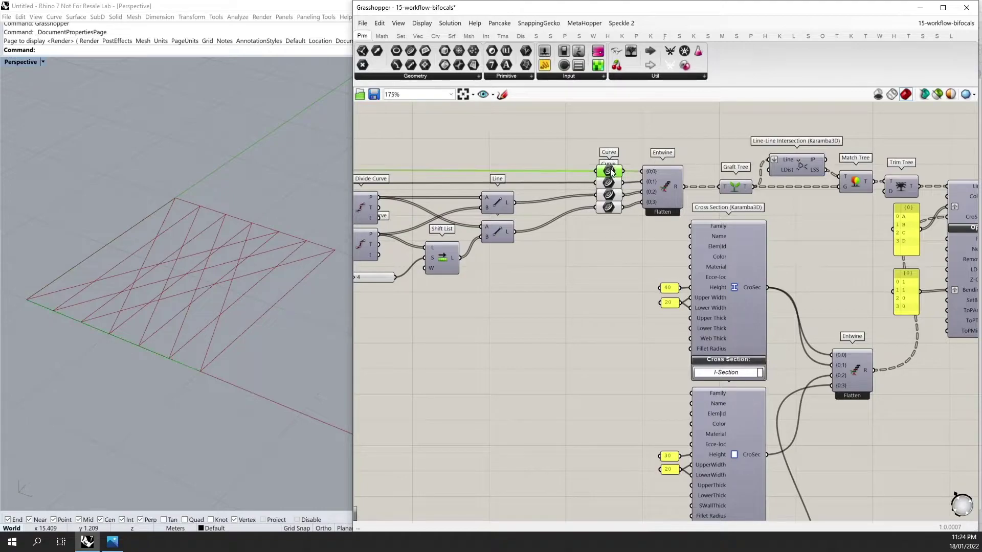
left_click(613, 184)
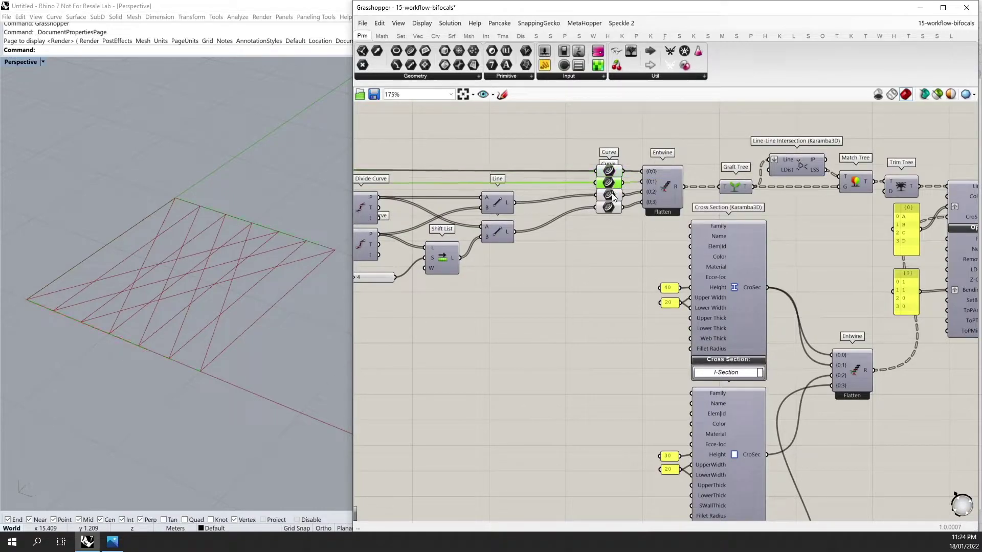
left_click(614, 196)
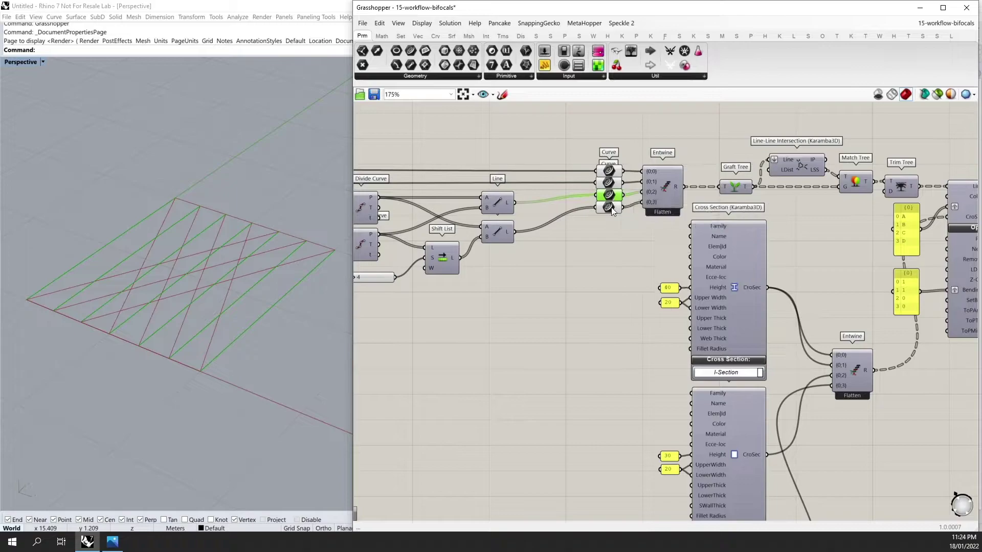
left_click(615, 208)
left_click(636, 254)
right_click_drag(644, 244, 505, 246)
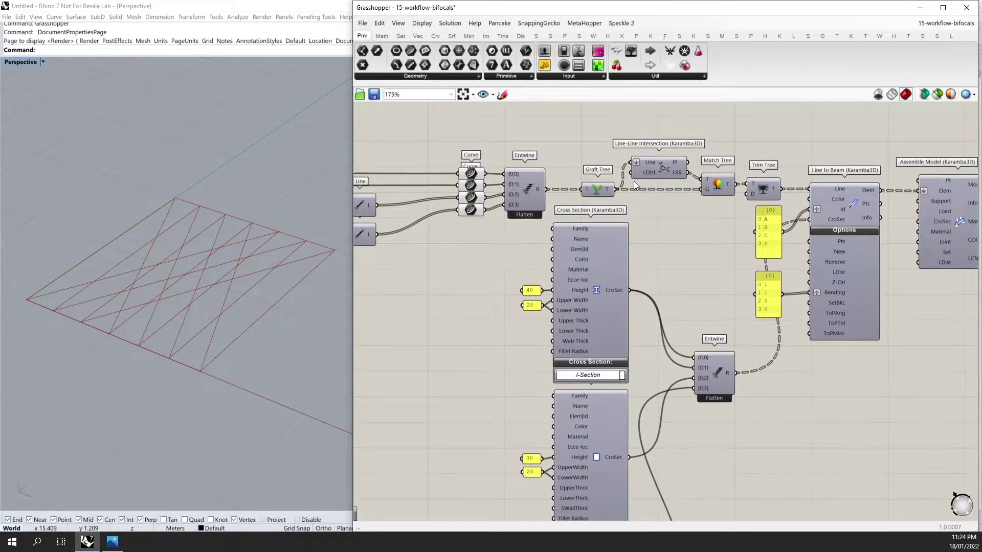
mouse_move(609, 192)
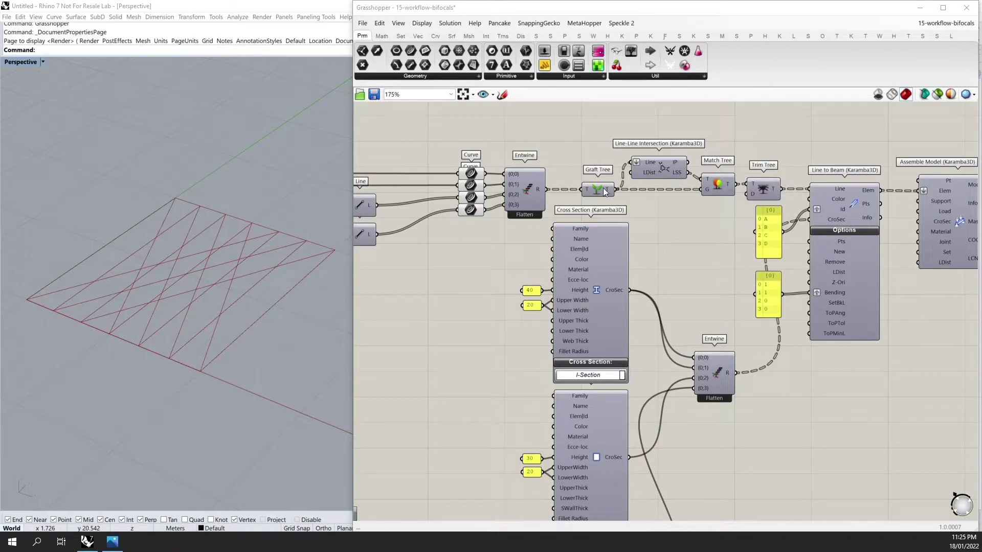
mouse_move(775, 189)
mouse_move(830, 189)
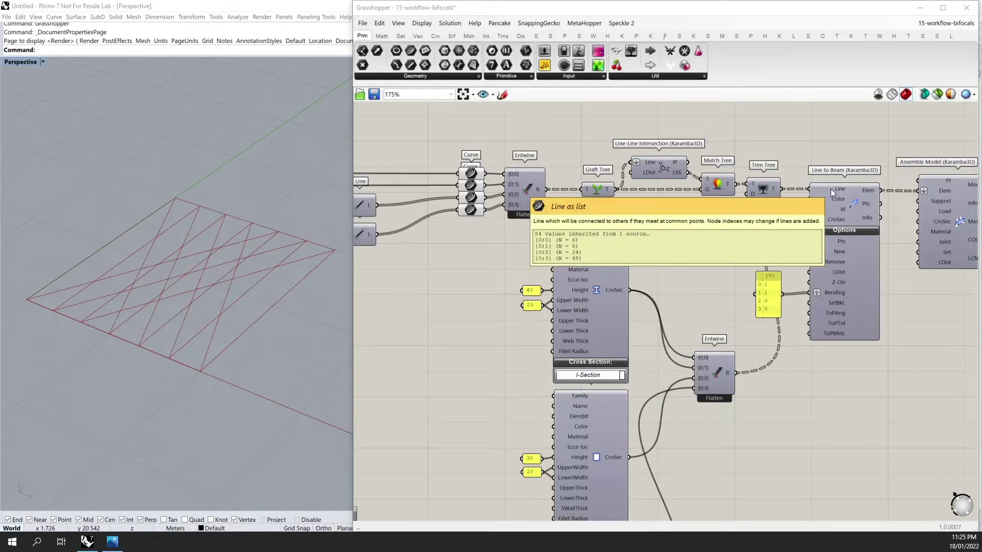
mouse_move(834, 207)
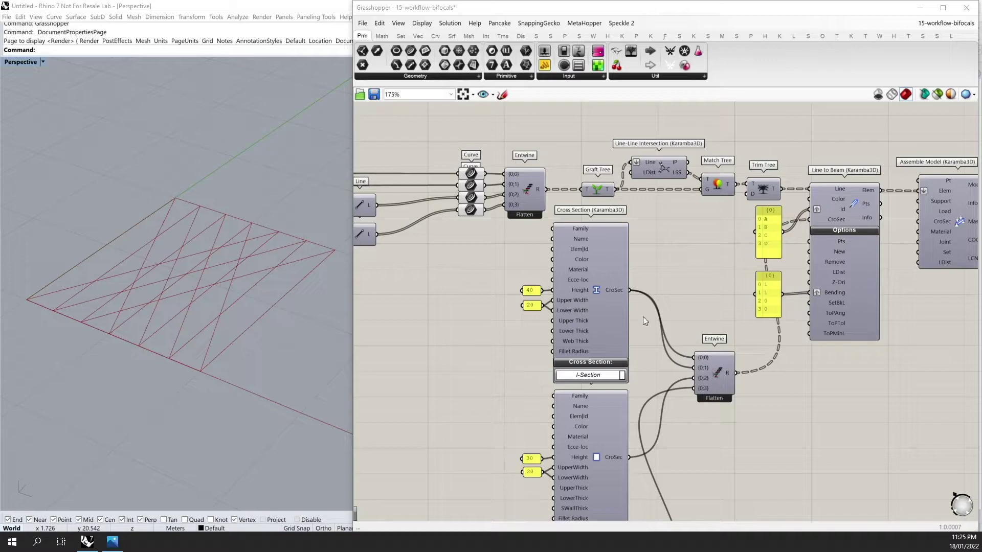
scroll(646, 367, "down", 3)
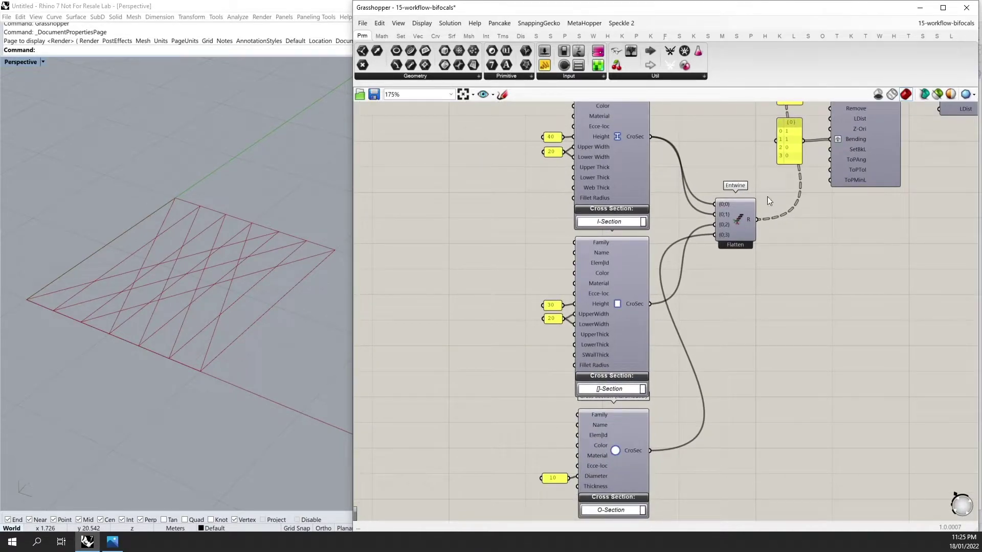
right_click_drag(761, 176, 714, 322)
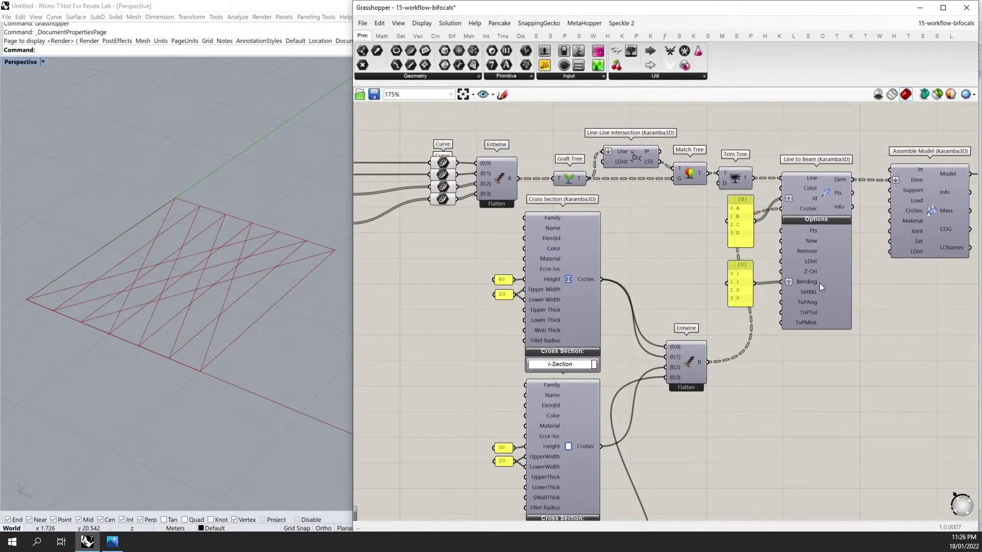
Turn on Preview for the Model View and Beam View components to show beams in Rhino.
mouse_move(804, 280)
right_click_drag(879, 282, 550, 306)
left_click_drag(885, 377, 721, 188)
middle_click(735, 200)
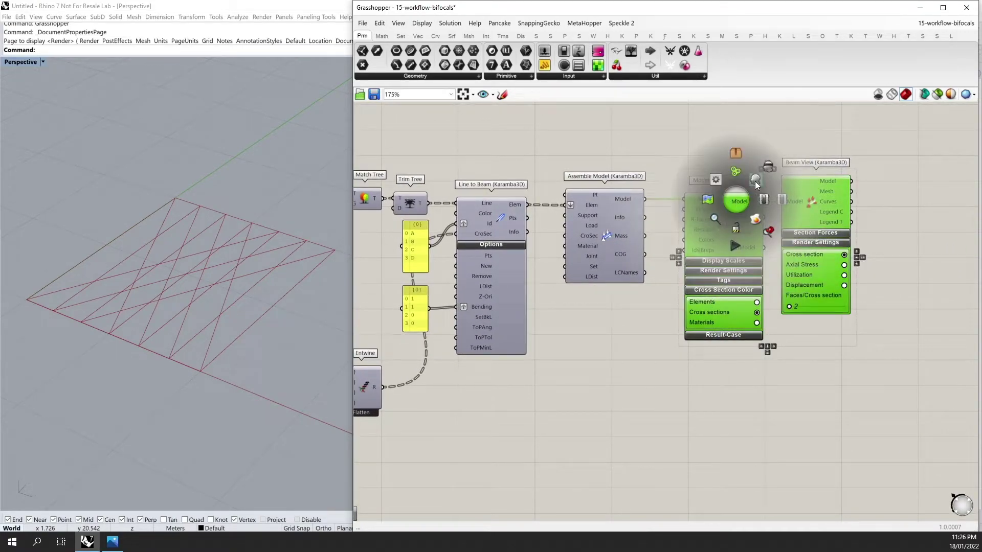
left_click(755, 182)
left_click(927, 201)
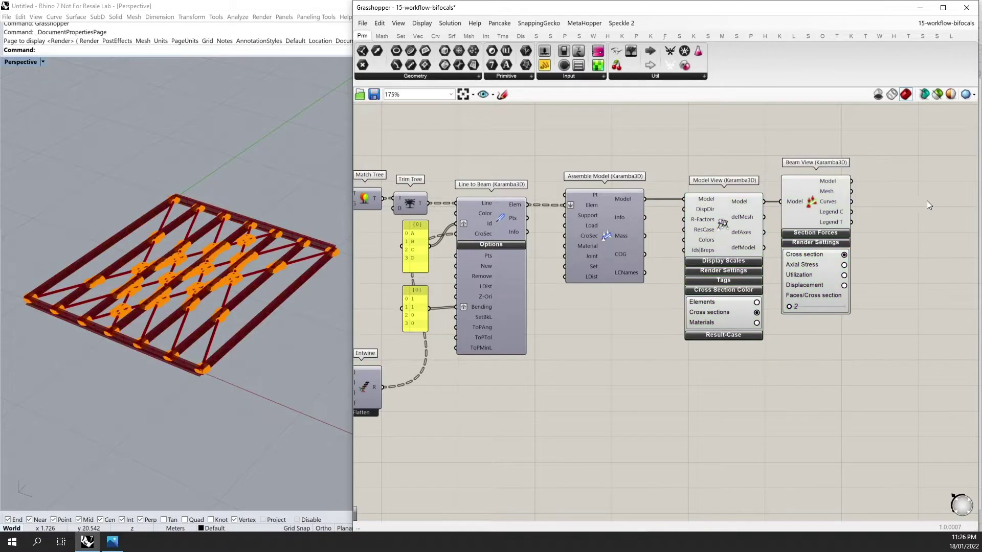
Tick Element Ids under Model View's Tags to label every beam.
left_click(713, 280)
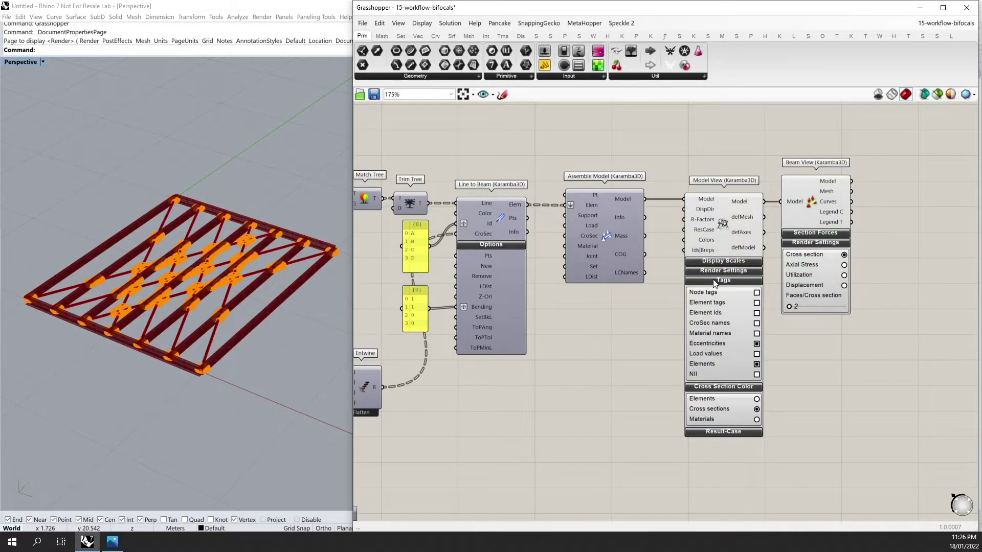
left_click(757, 312)
scroll(434, 376, "down", 4)
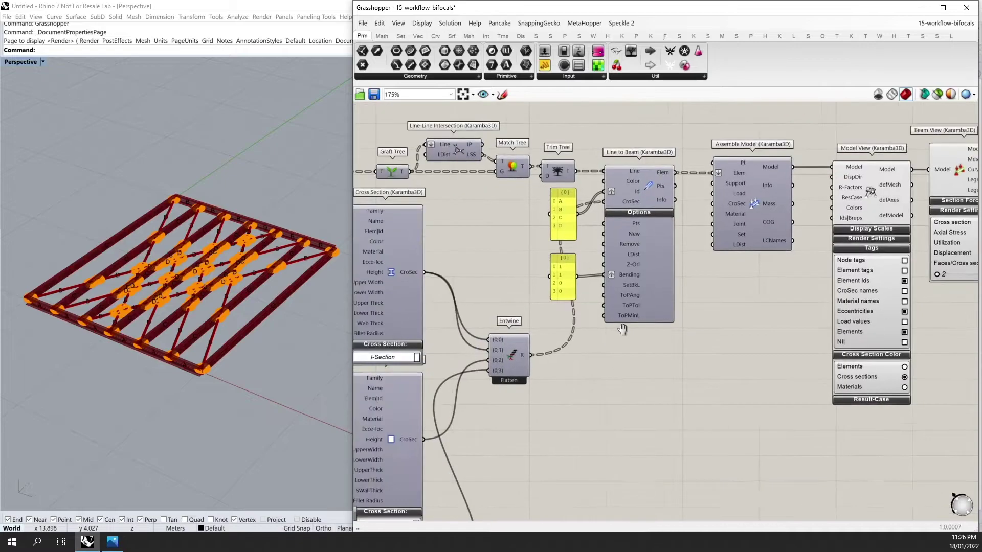
scroll(693, 317, "down", 1)
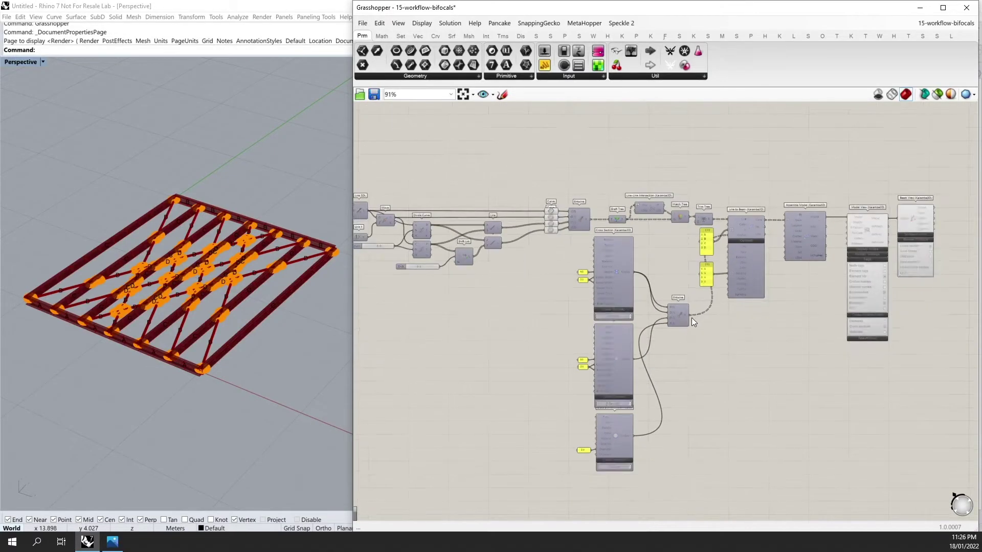
Remove Entwine's {0;3} input so only {0;0} to {0;2} remain.
right_click_drag(691, 318, 727, 313)
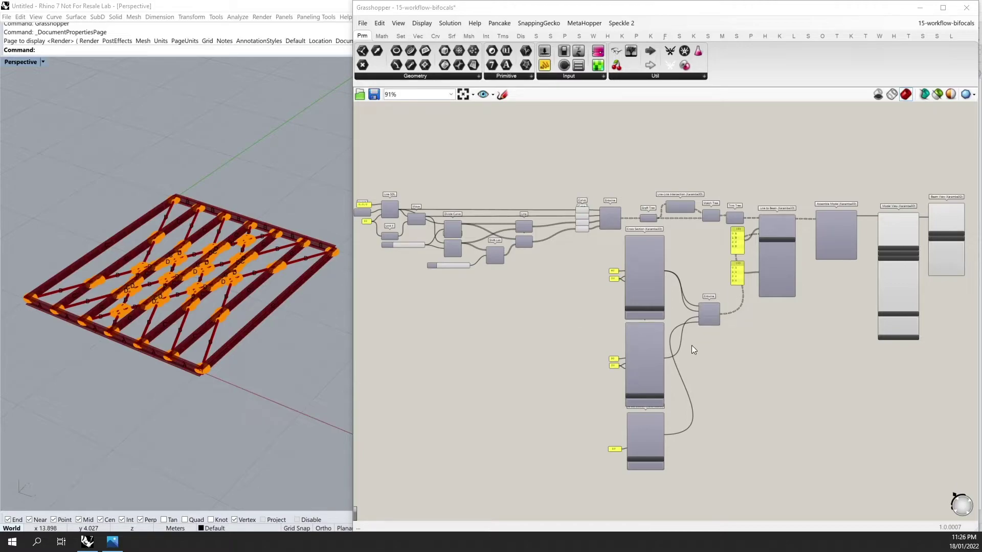
scroll(695, 342, "up", 6)
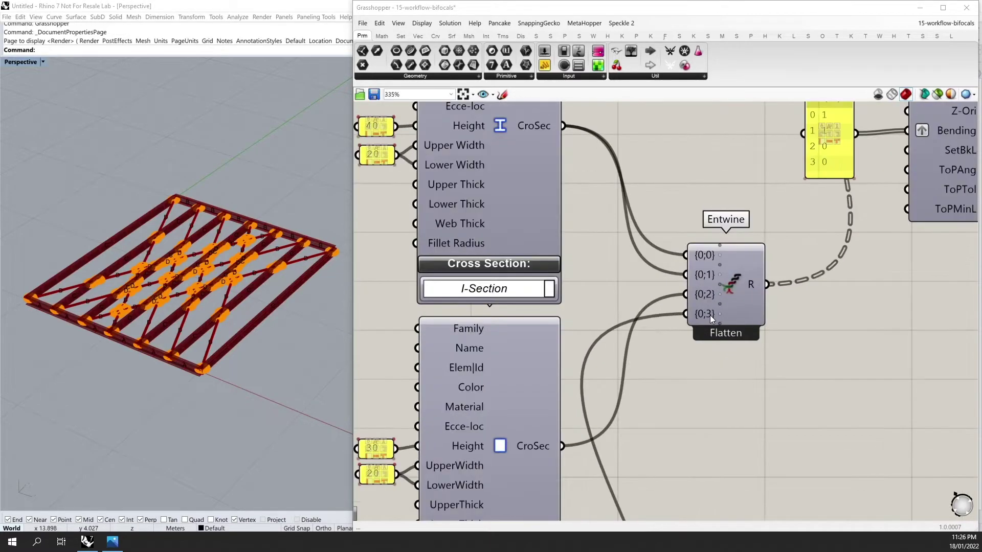
scroll(710, 316, "up", 2)
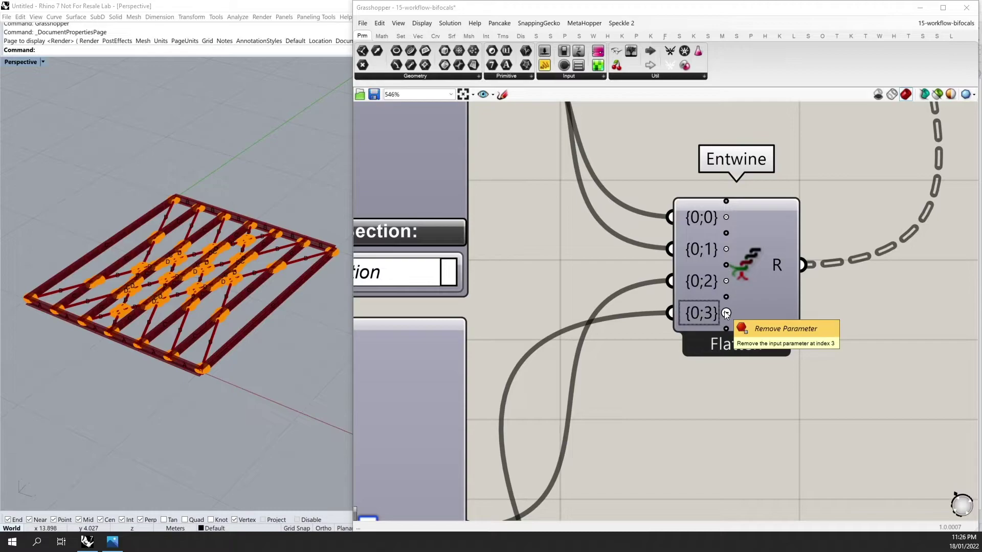
left_click(726, 313)
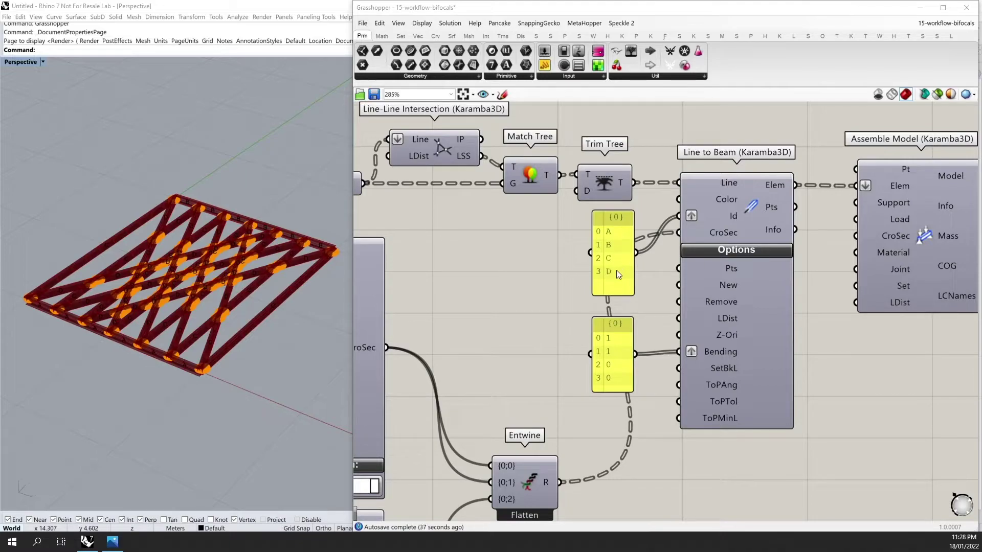
Uncheck Graft on the Id input of Line to Beam.
right_click(709, 218)
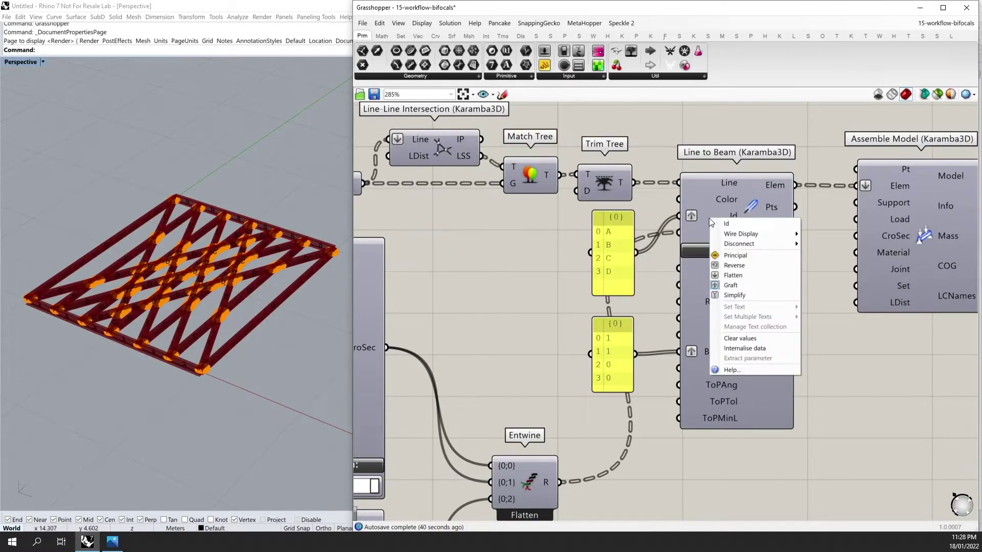
left_click(725, 285)
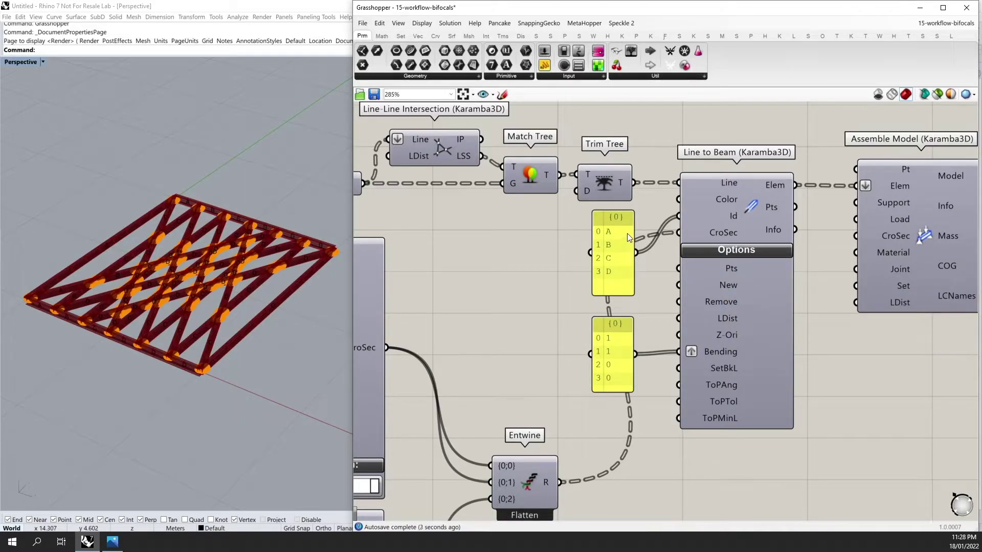
mouse_move(627, 233)
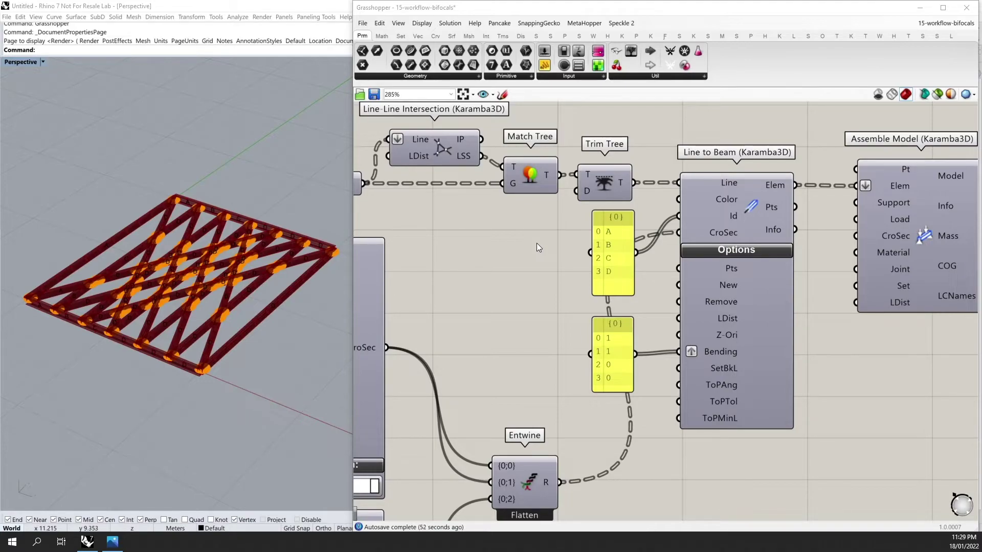
Select the Cross Section Selector group and bring it into position near Line to Beam.
scroll(536, 243, "down", 5)
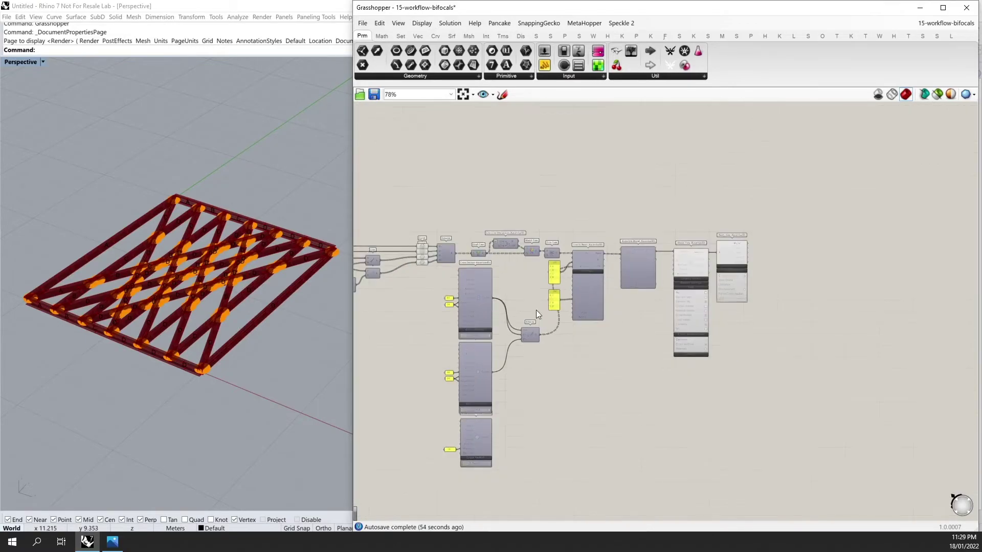
right_click_drag(536, 310, 574, 164)
left_click_drag(584, 385, 457, 479)
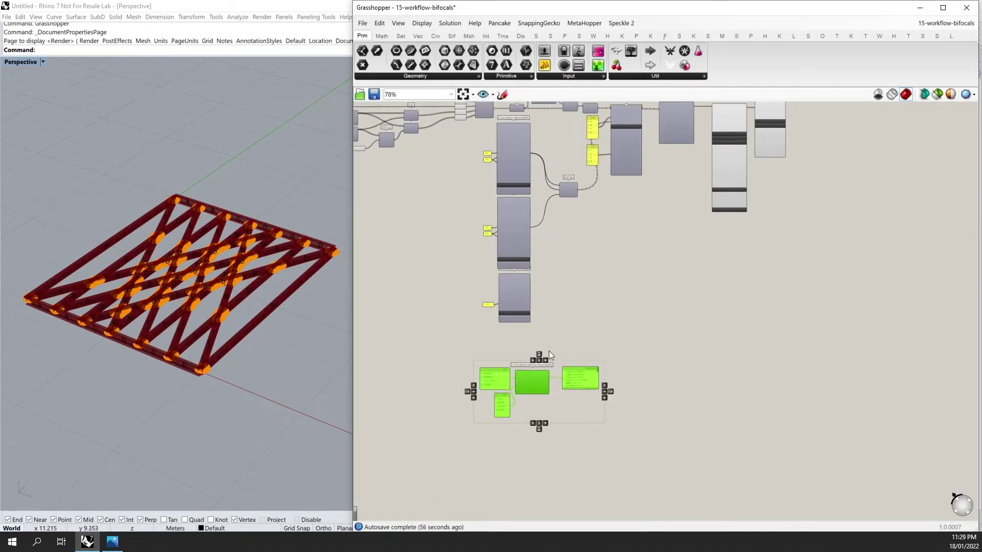
right_click_drag(548, 351, 604, 226)
scroll(597, 211, "up", 5)
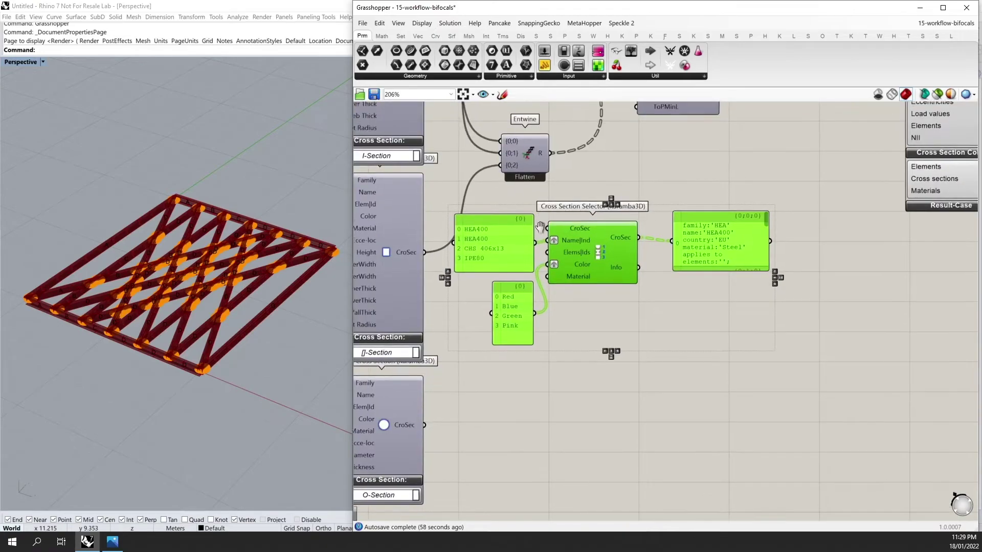
scroll(540, 226, "up", 2)
left_click(583, 379)
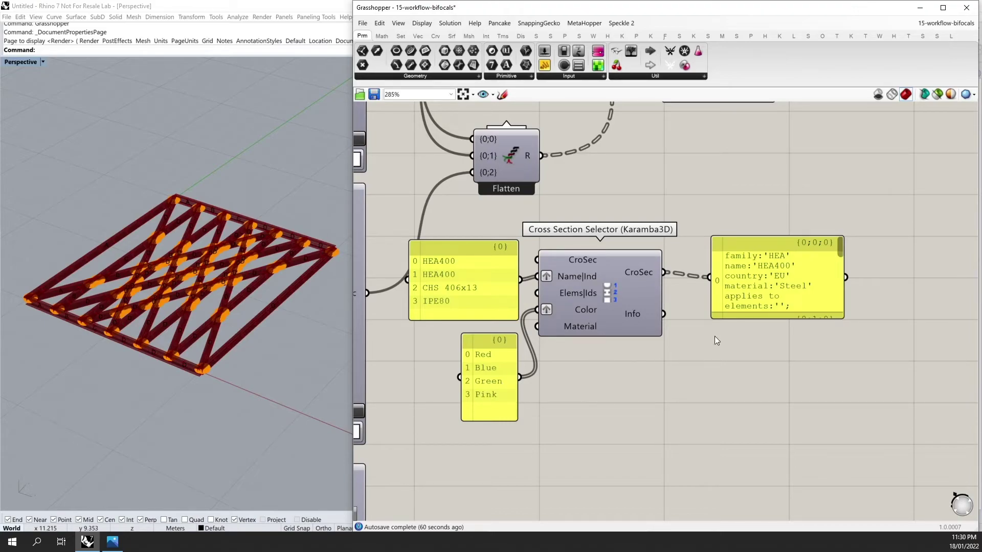
Enlarge the output panel to four entries and wire the selector's CroSec into Line to Beam.
left_click_drag(757, 318, 801, 507)
left_click_drag(773, 437, 811, 332)
right_click_drag(695, 219, 687, 303)
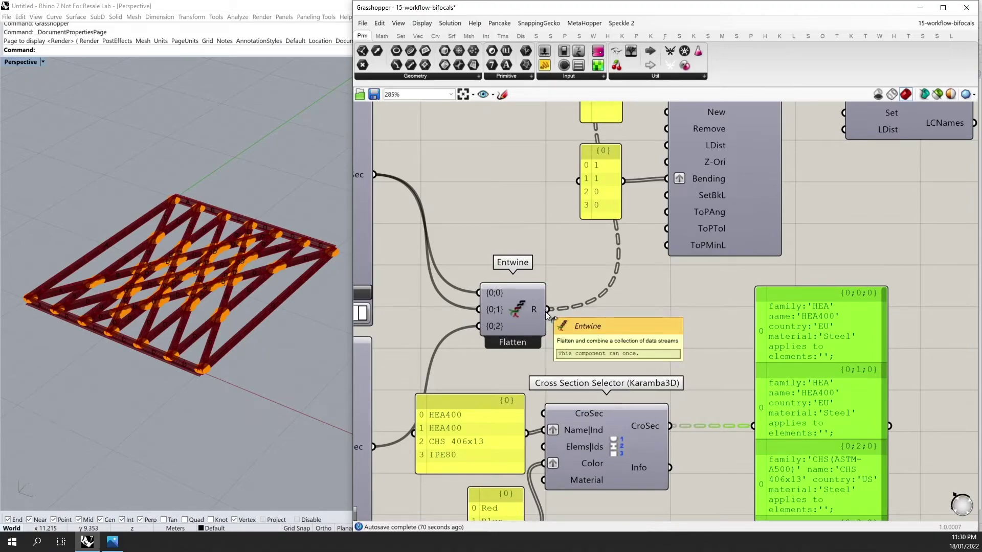
left_click_drag(546, 312, 673, 428)
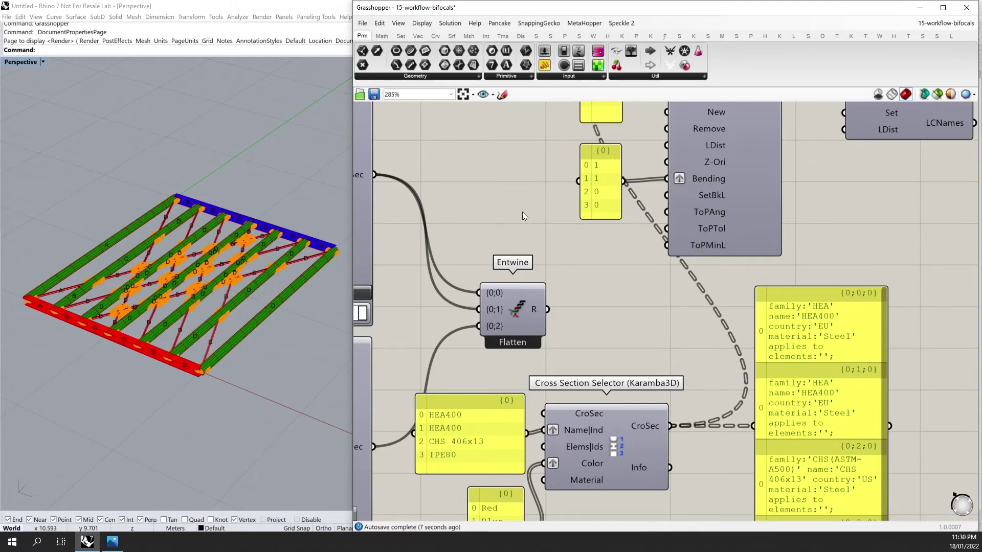
Set Graft on Line to Beam's Id input again.
right_click_drag(647, 149, 652, 238)
right_click(698, 133)
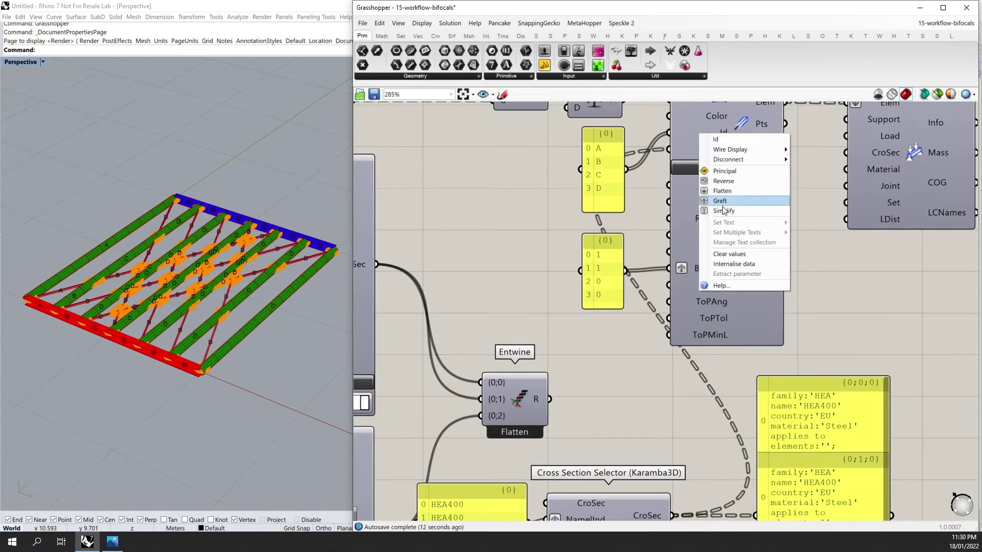
left_click(731, 200)
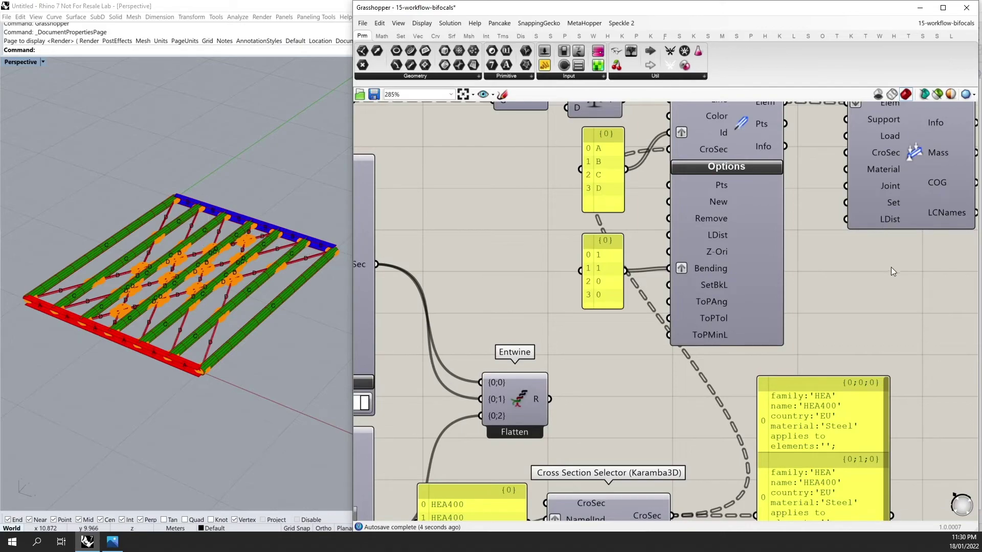
In Model View Tags, swap Element Ids for CroSec names on the beams.
right_click_drag(893, 273, 567, 266)
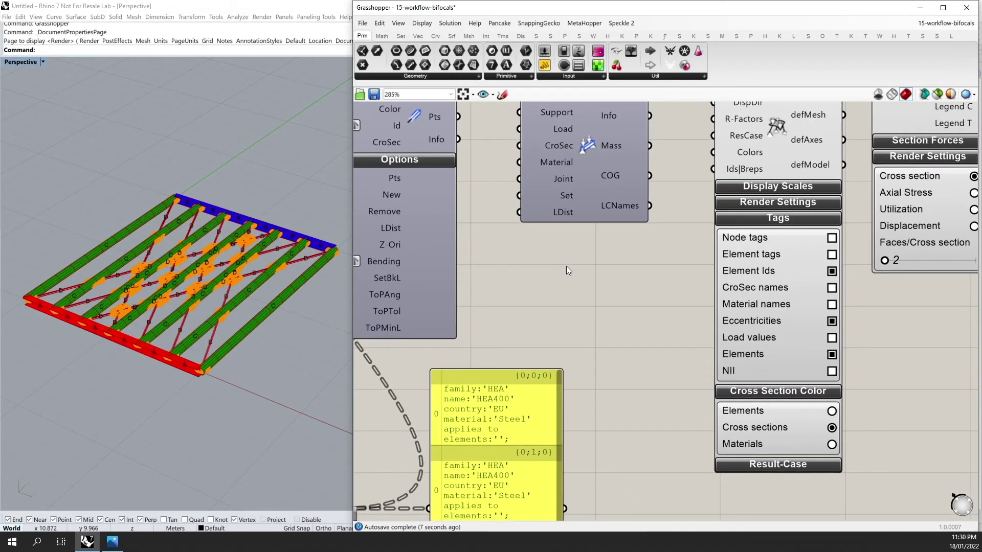
left_click(832, 271)
left_click(832, 288)
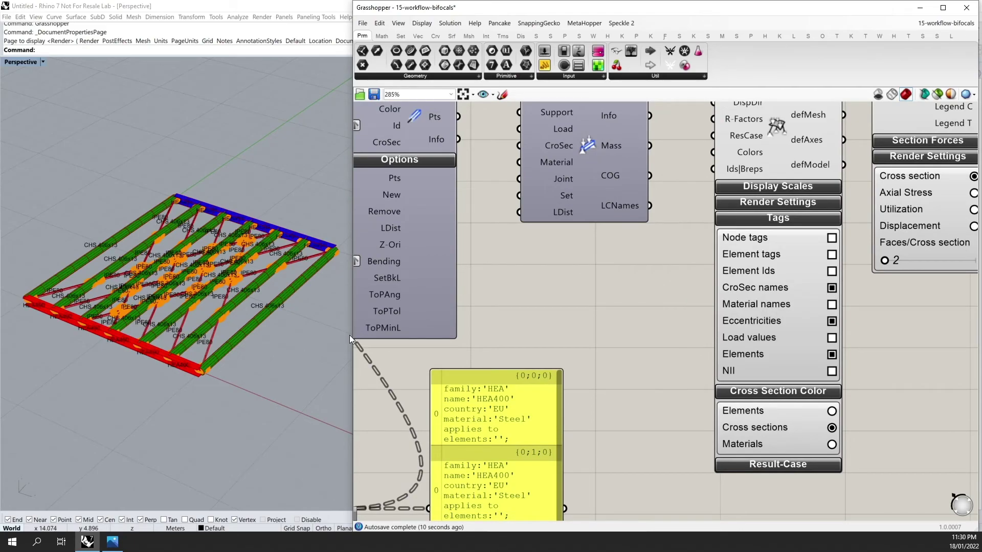